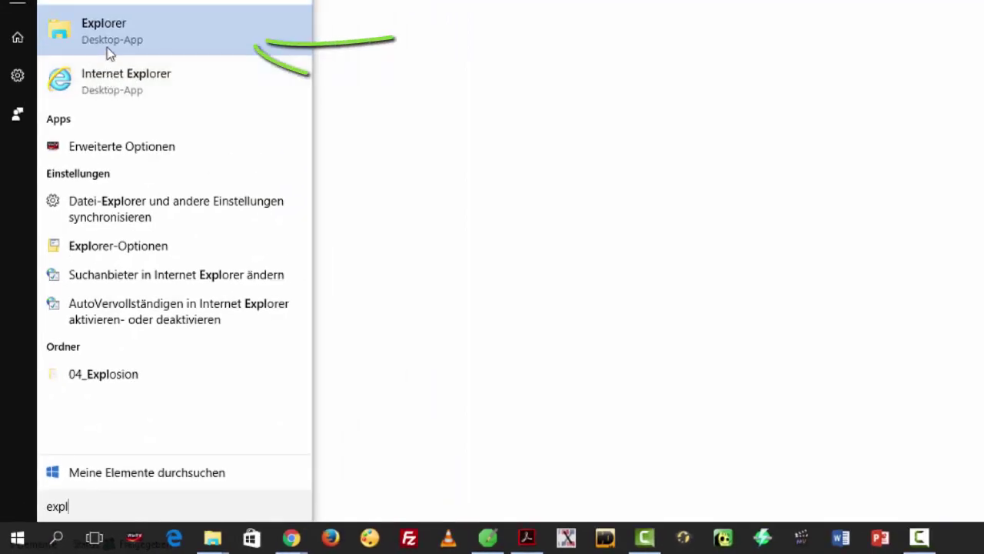
Open the Windows file manager (Explorer)
click(108, 46)
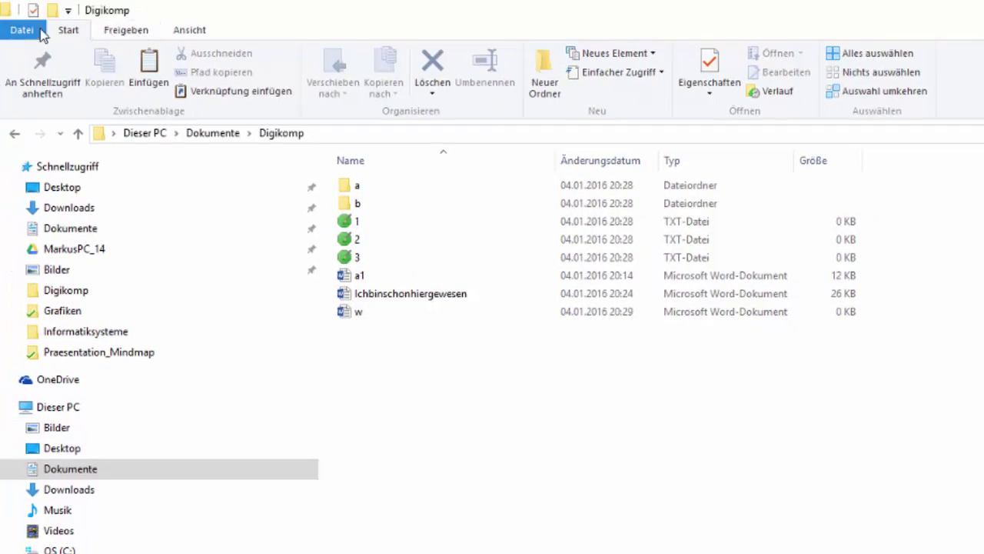
click(117, 34)
click(191, 34)
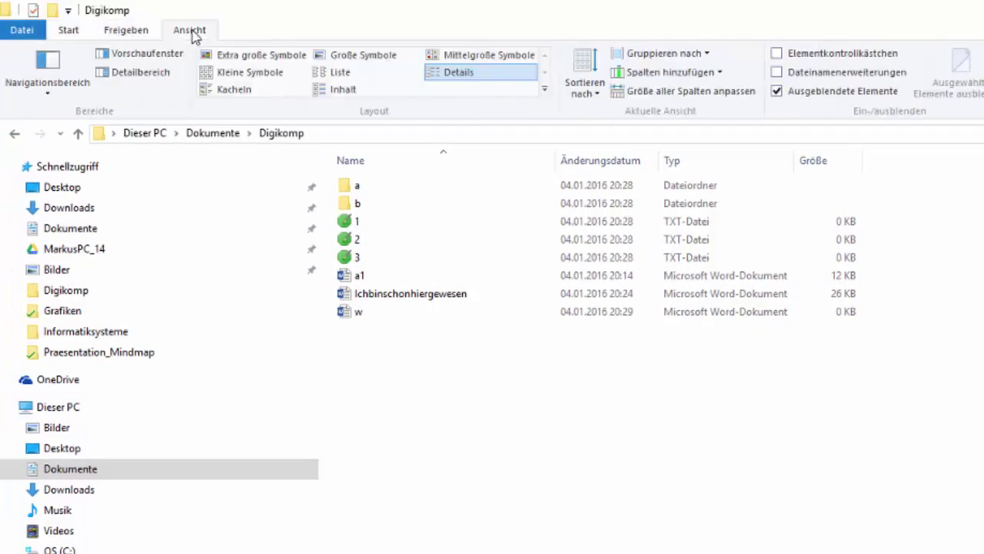
click(128, 35)
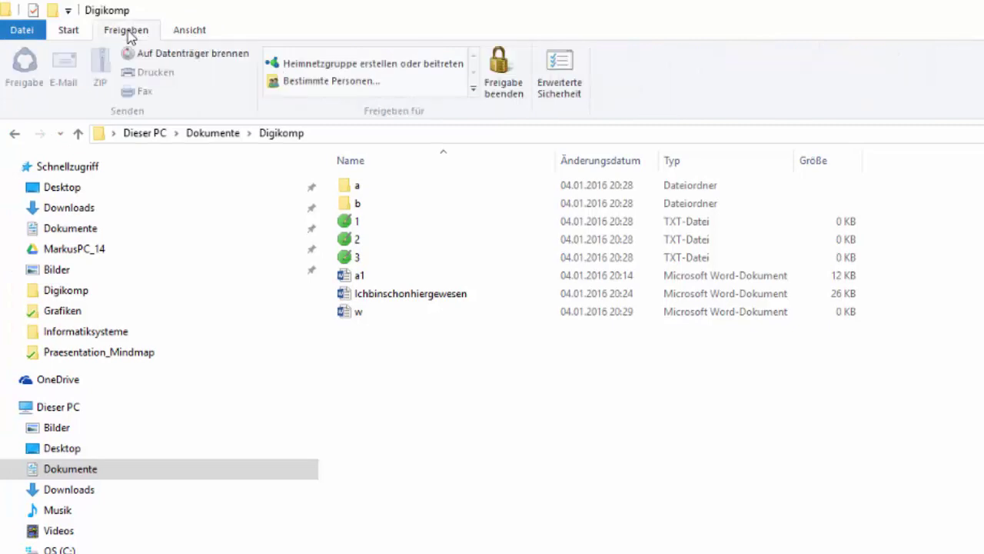
click(65, 34)
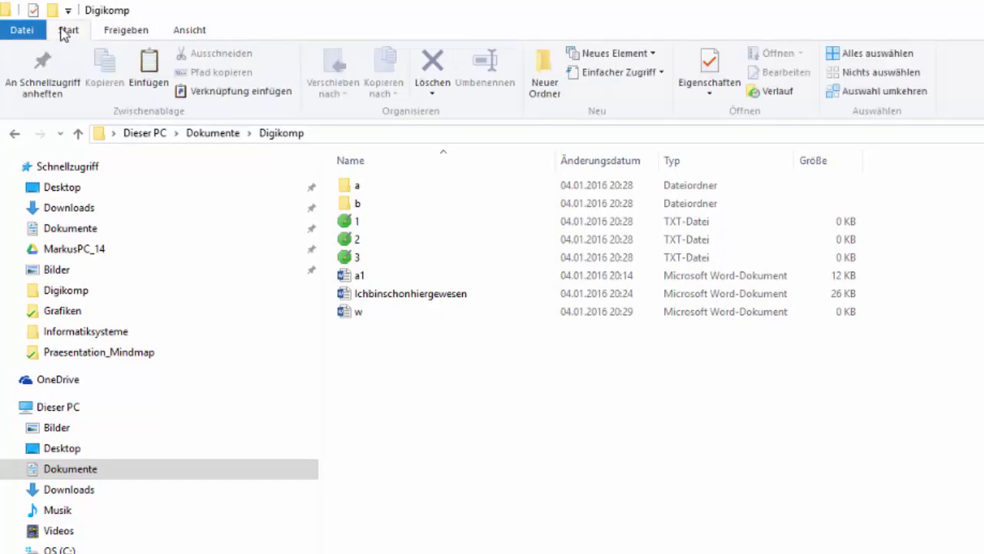
Try the Content and List layouts on the Digikomp folder and return it to the Details layout
click(194, 34)
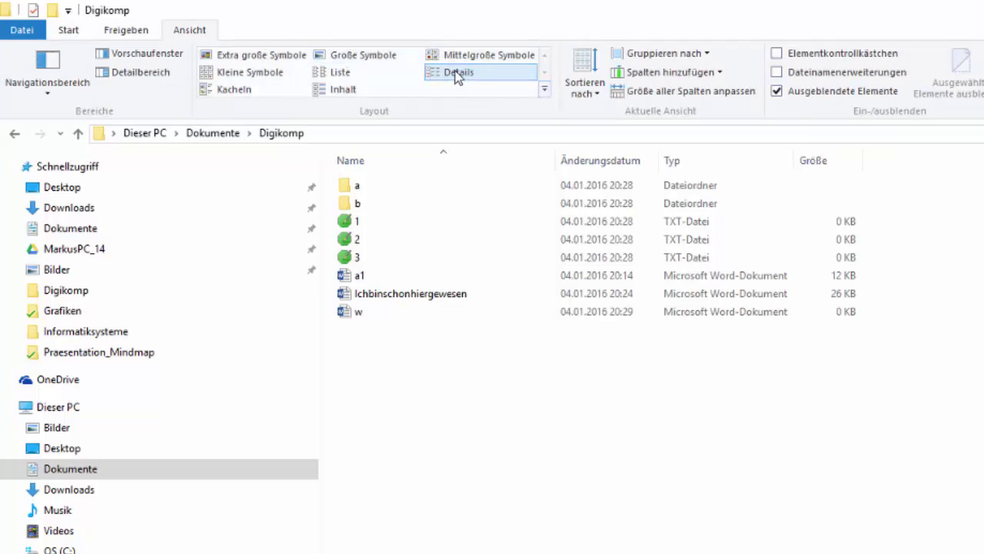
click(331, 90)
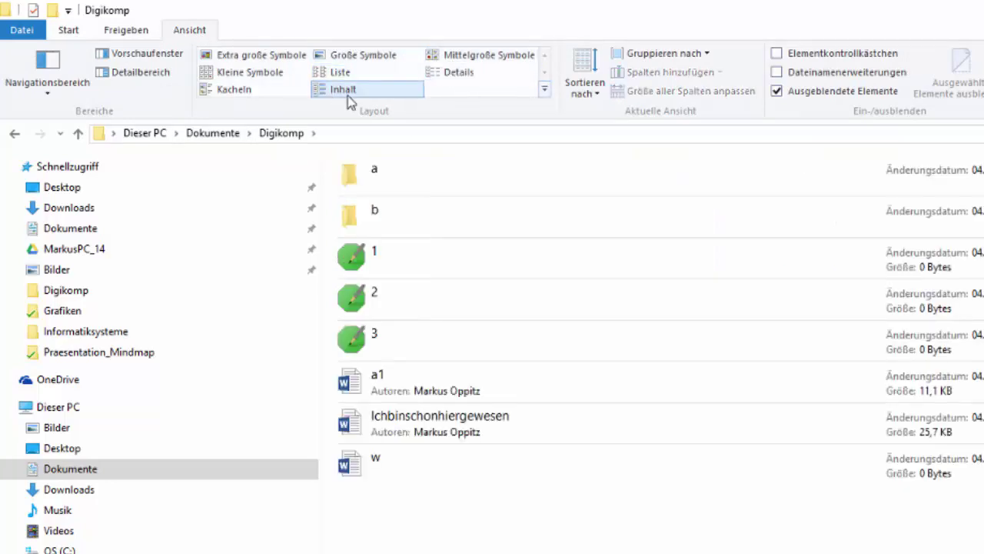
click(346, 73)
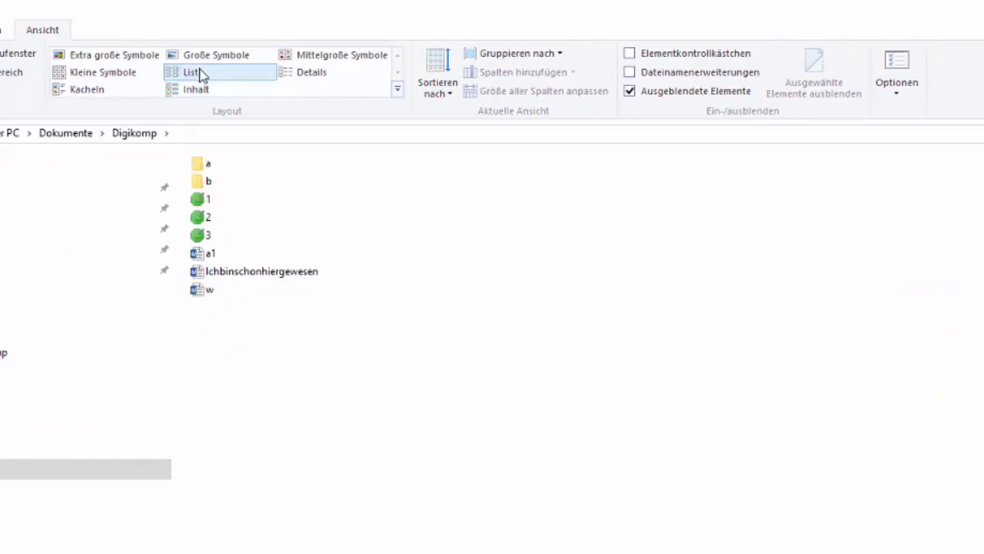
click(321, 73)
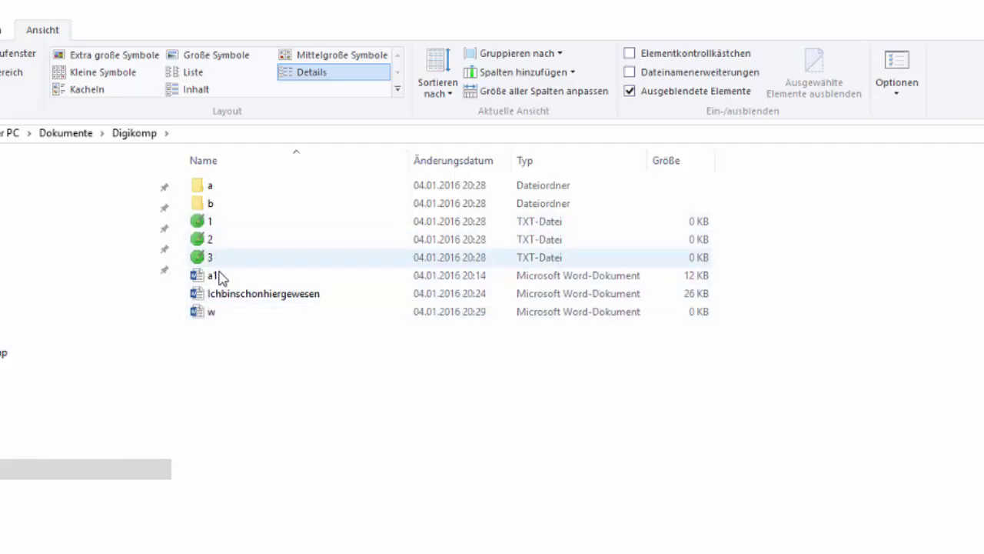
Create a new Microsoft Word document named 1 in the Digikomp folder
right_click(215, 354)
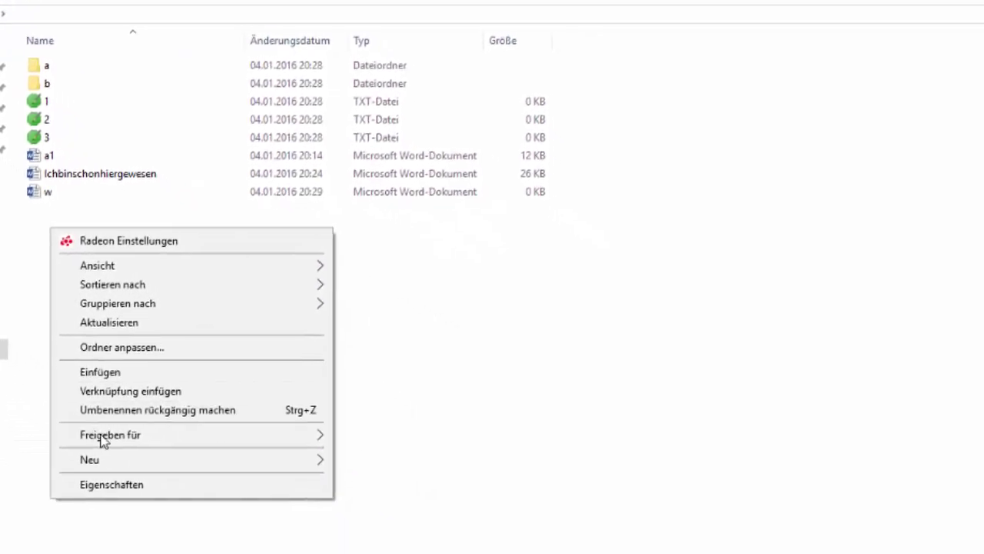
mouse_move(105, 462)
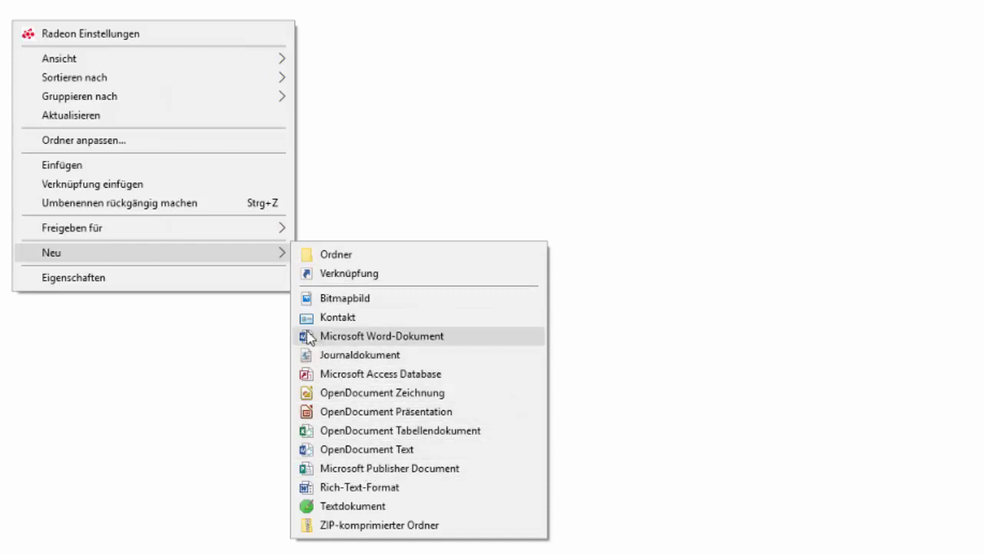
click(308, 338)
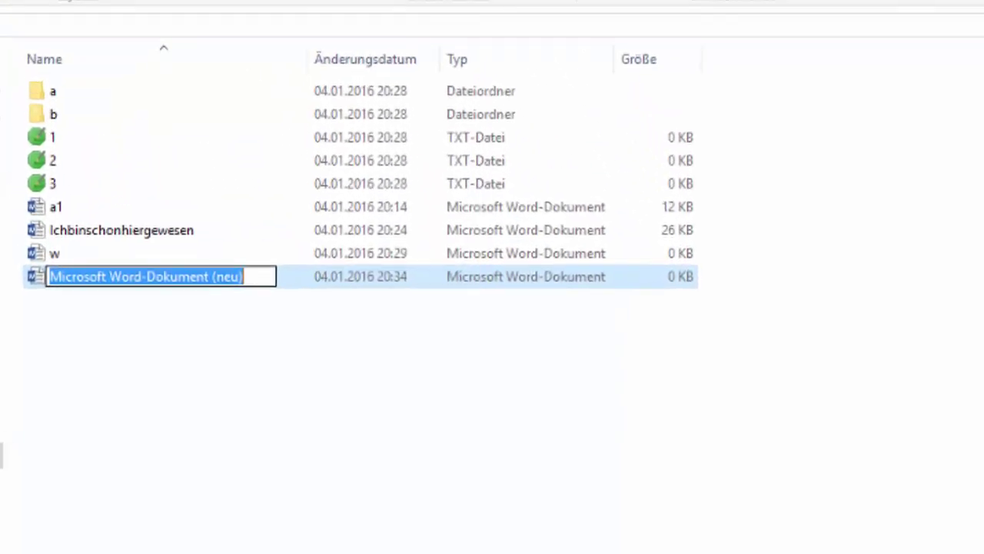
text(1)
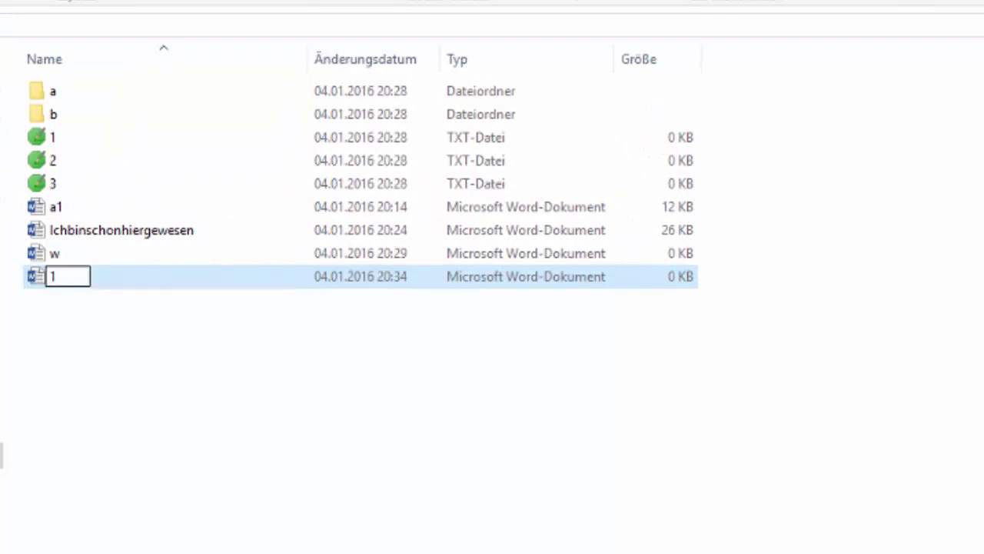
key(Return)
Turn on the display of file name extensions for the files in the Digikomp folder
click(311, 529)
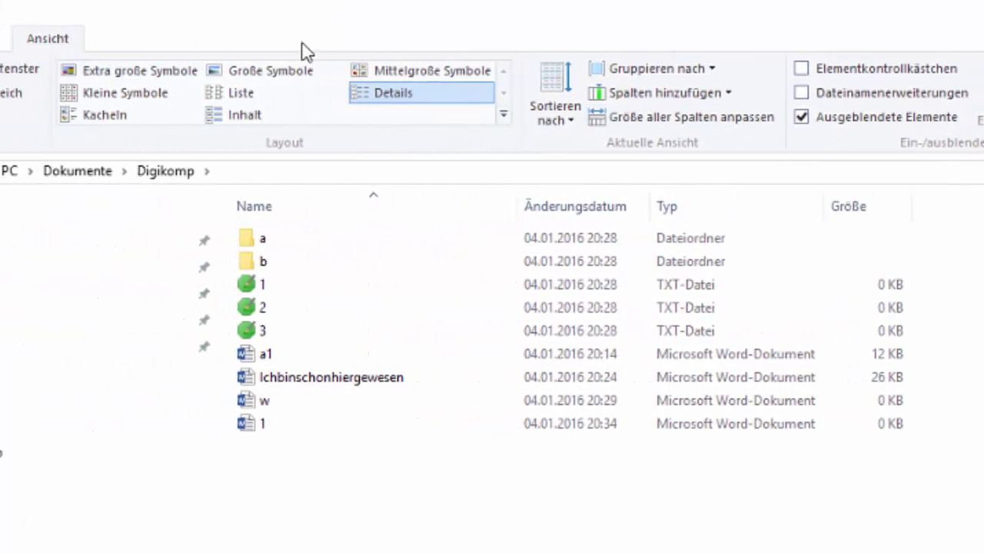
click(803, 93)
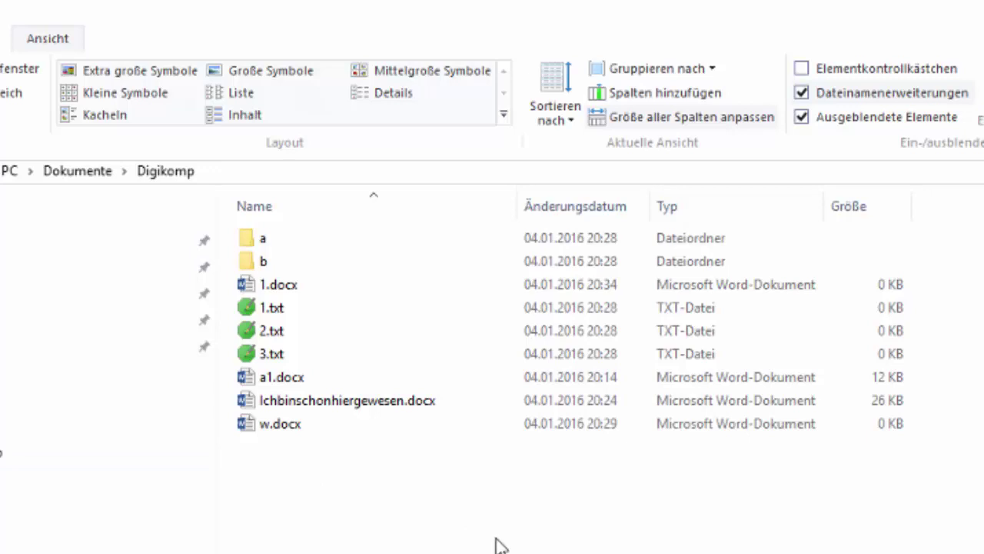
Create a new subfolder named c in the Digikomp folder
right_click(400, 523)
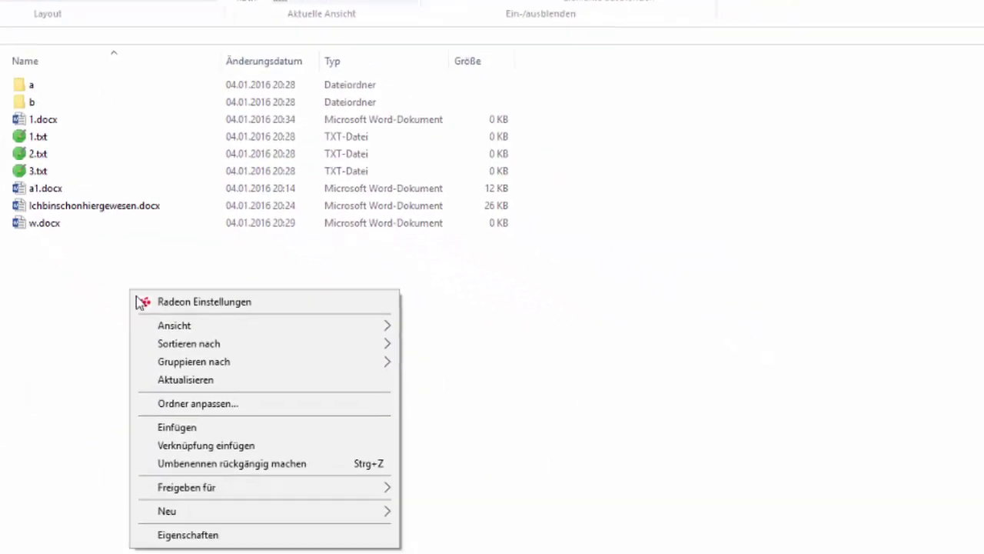
mouse_move(151, 509)
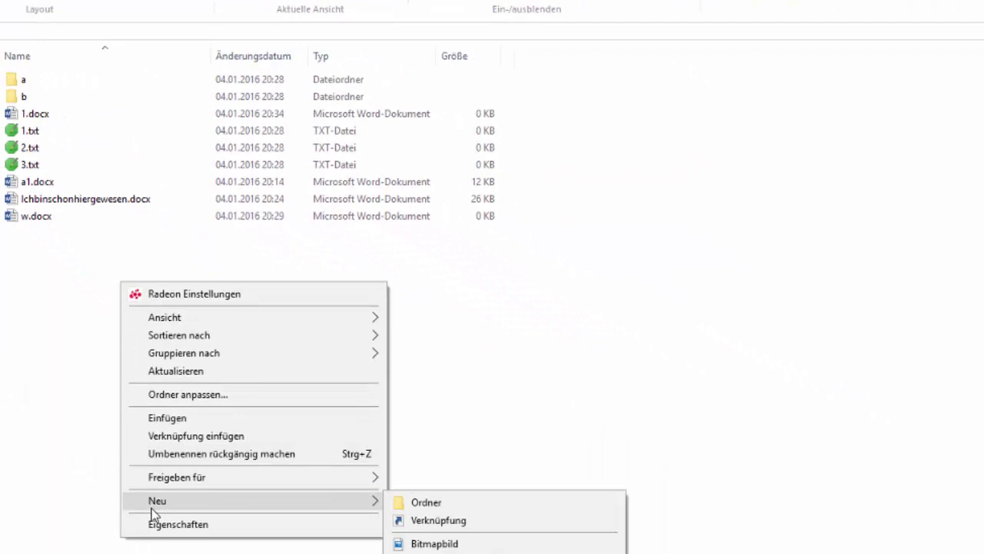
click(469, 504)
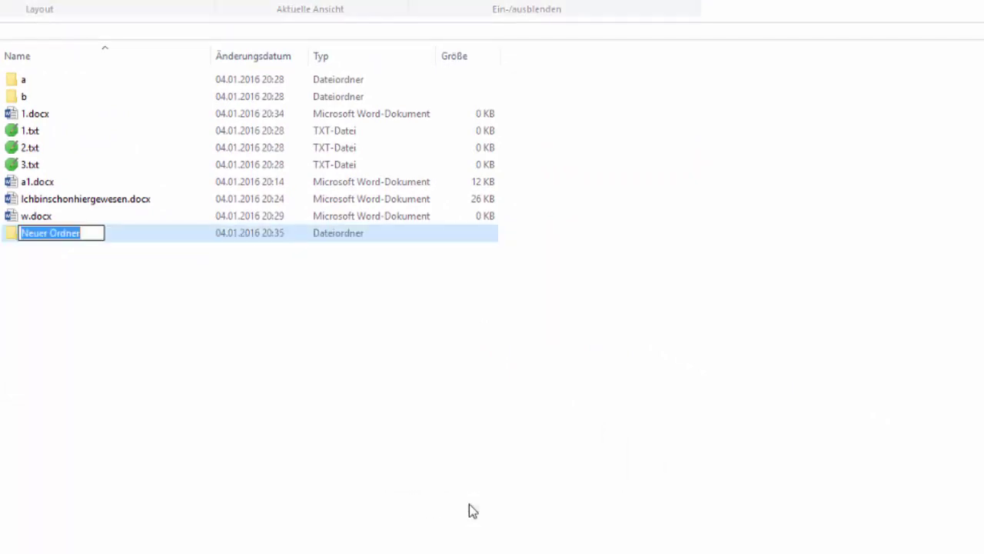
text(c)
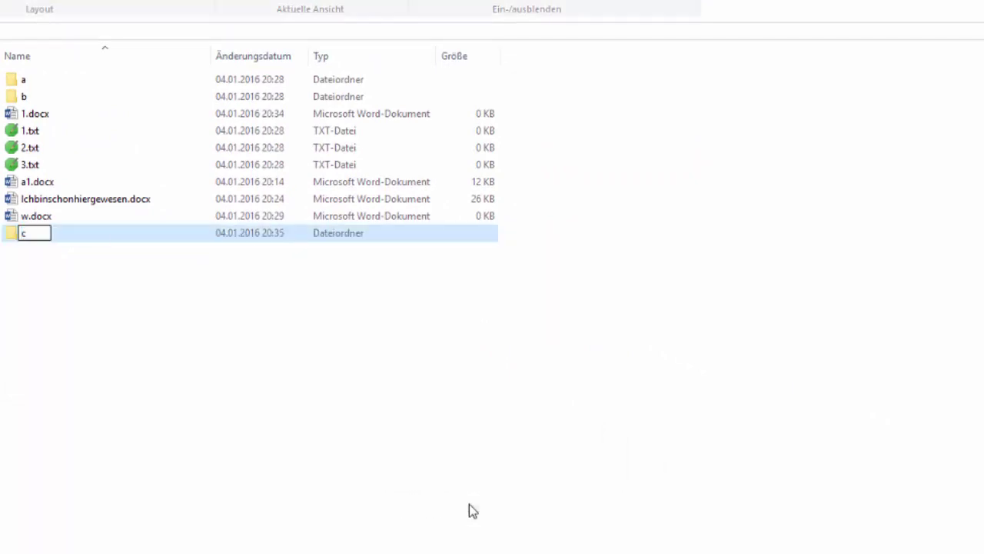
key(Return)
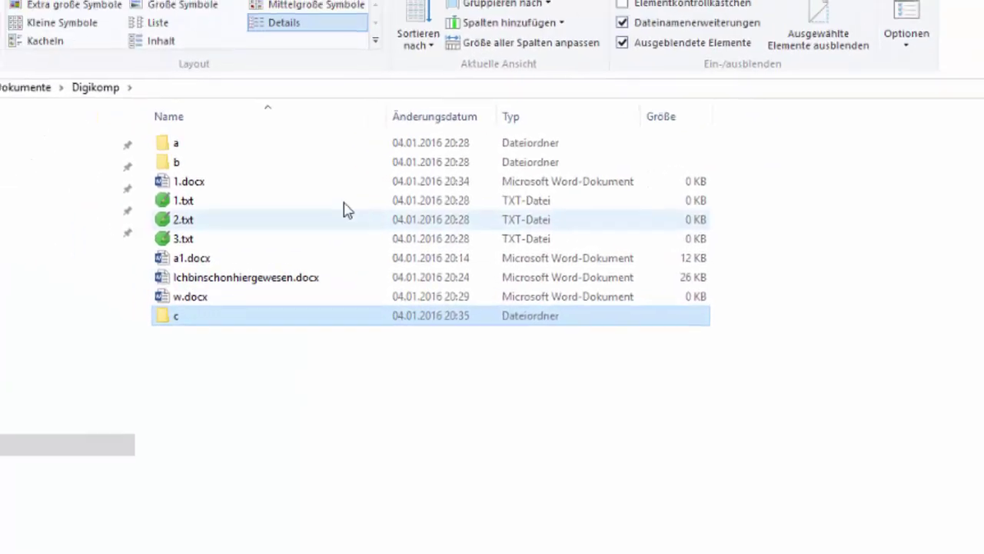
Create another new subfolder in the Digikomp folder and name it d
click(24, 38)
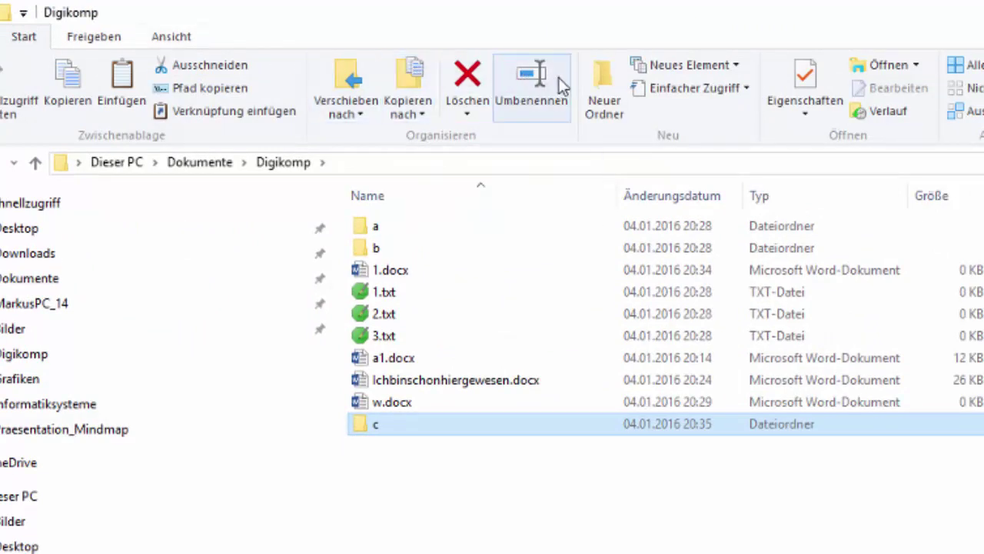
click(605, 92)
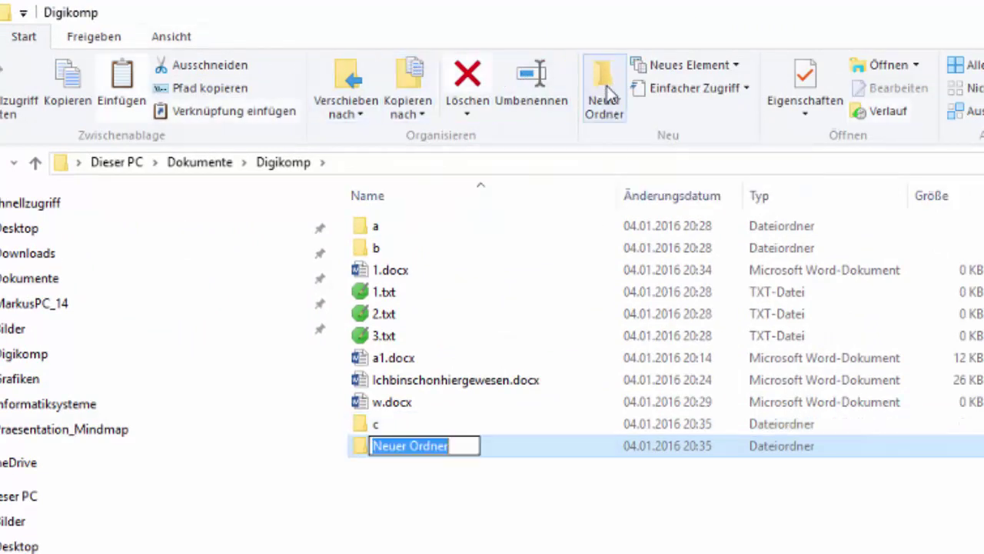
text(d)
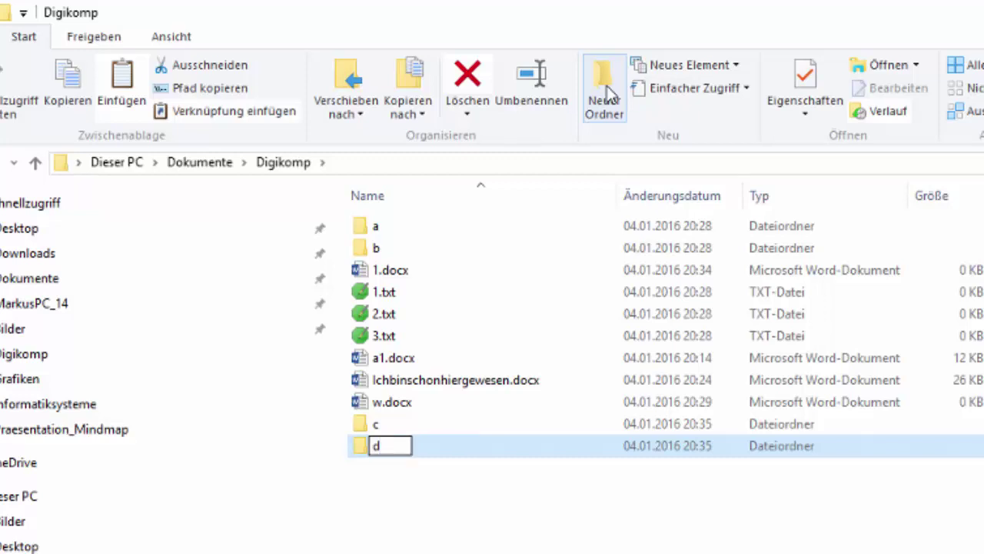
key(Return)
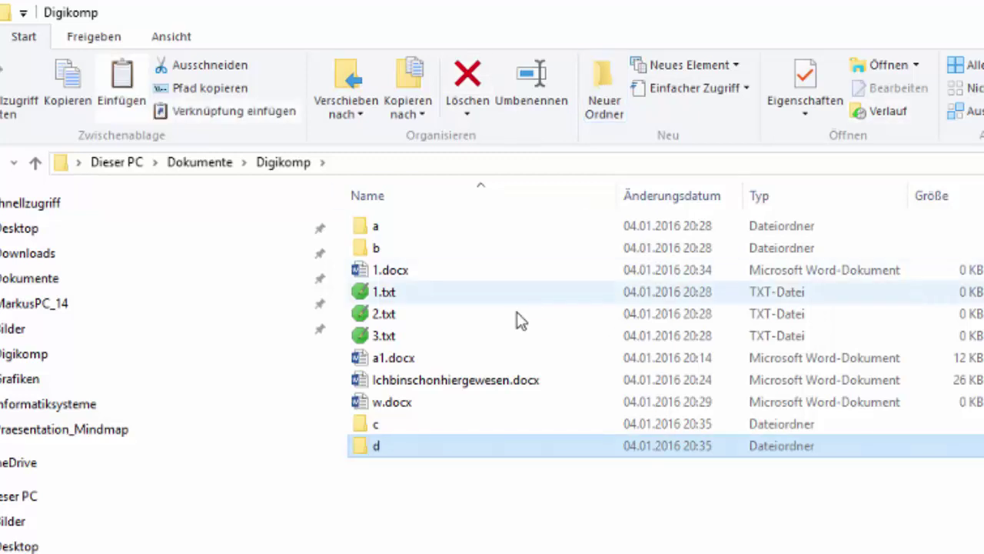
Delete the Word document 1.docx from the Digikomp folder
click(380, 293)
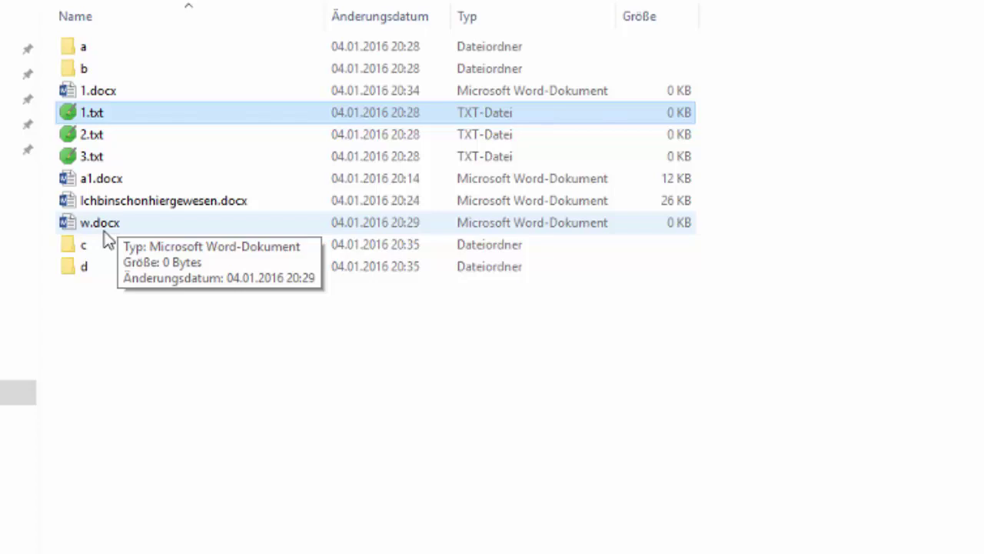
click(96, 91)
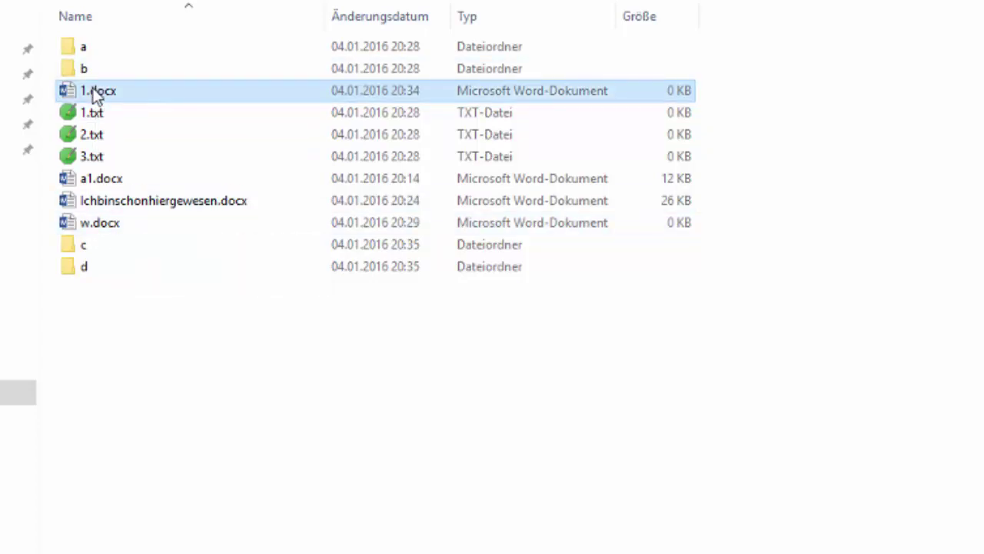
right_click(95, 92)
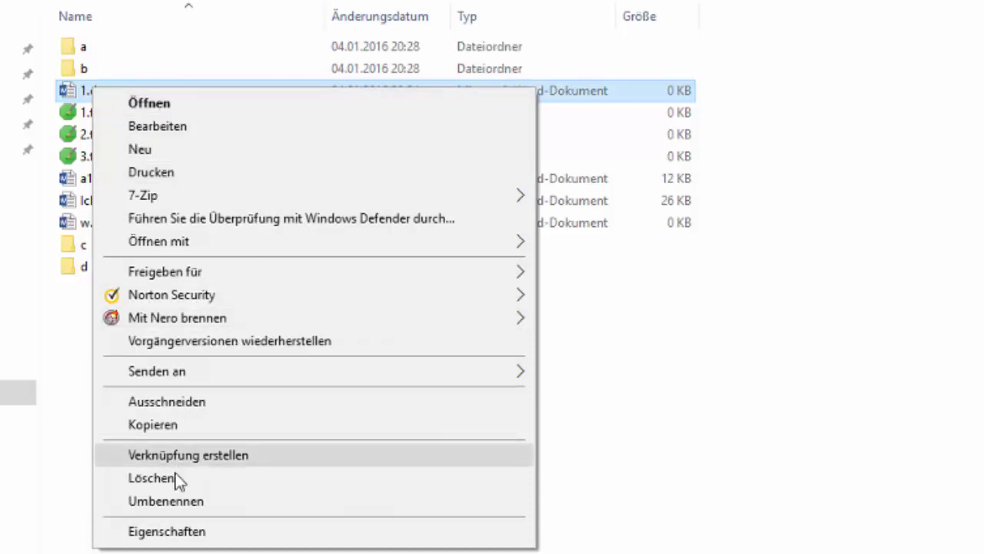
click(646, 477)
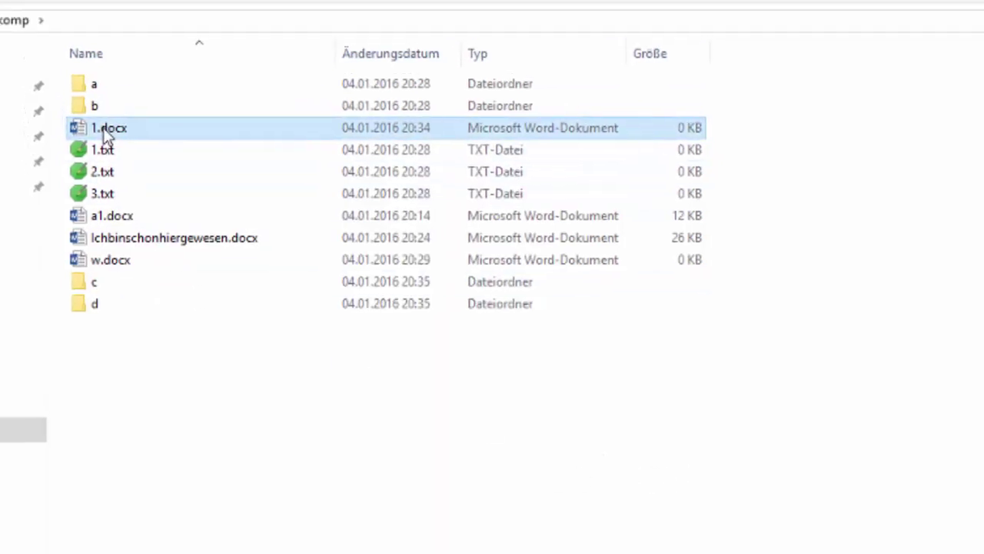
click(227, 58)
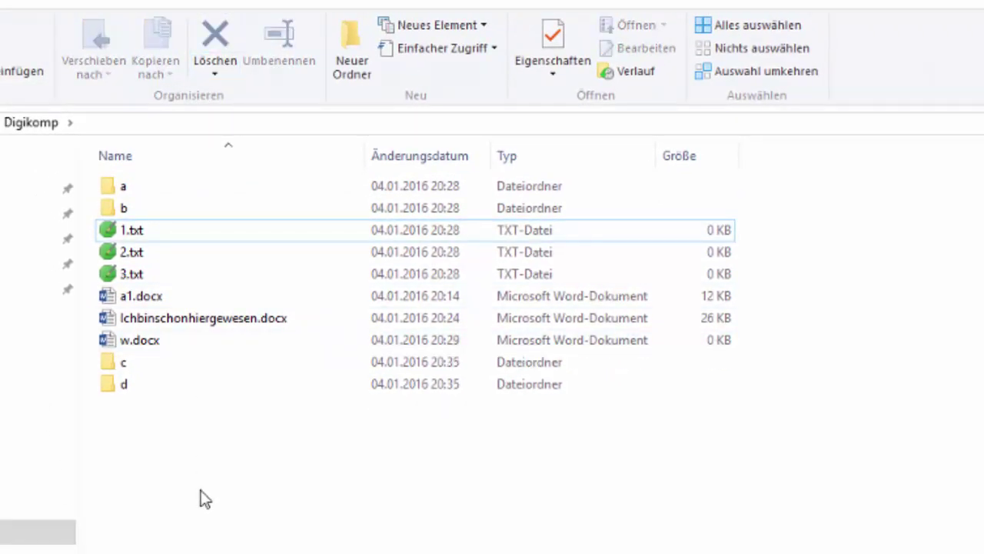
click(128, 231)
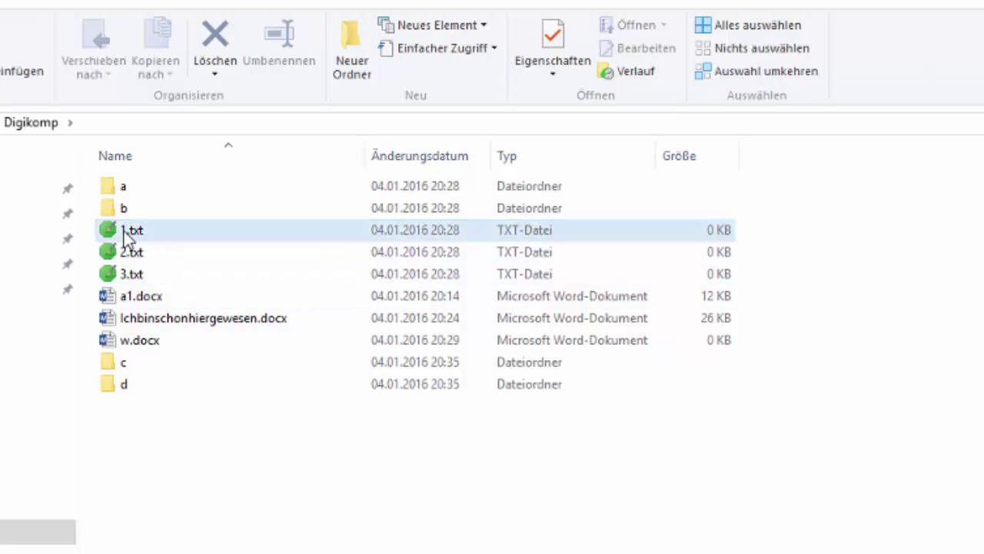
ctrl+click(137, 237)
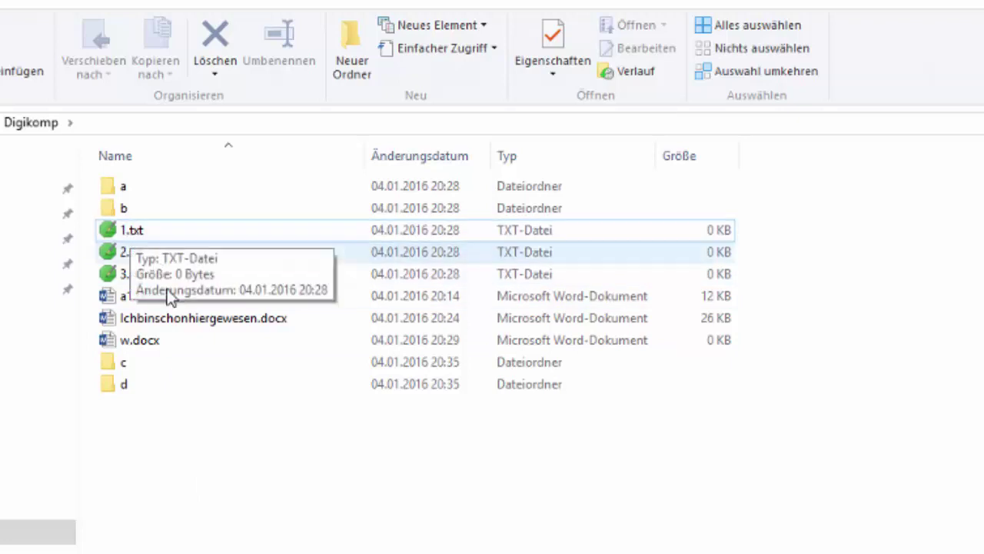
Create a new text document named 4.txt in the Digikomp folder
right_click(196, 521)
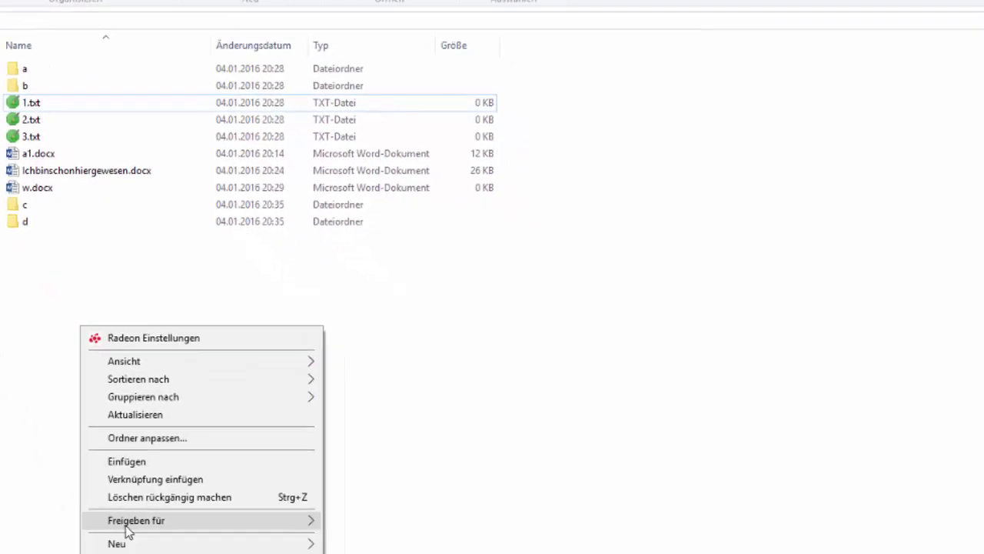
mouse_move(83, 454)
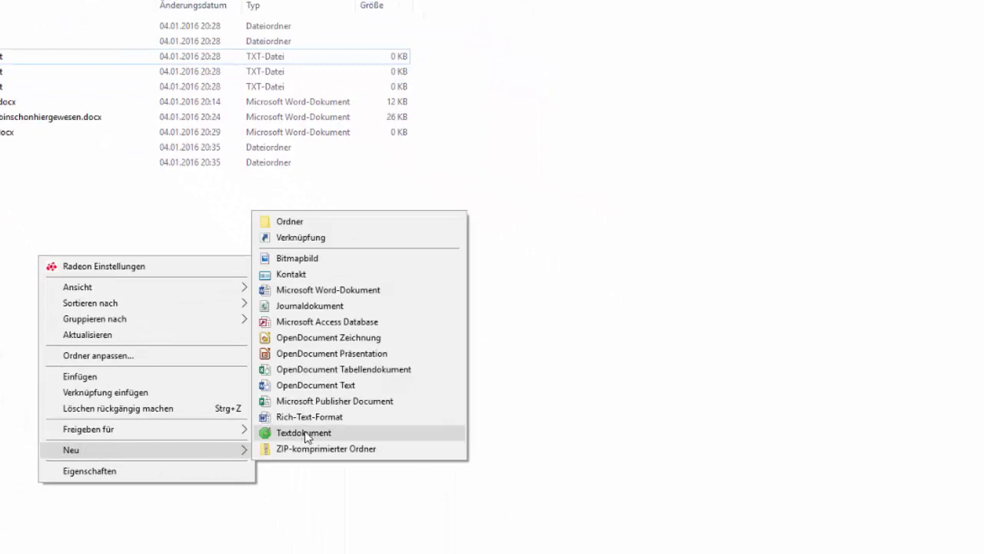
click(305, 434)
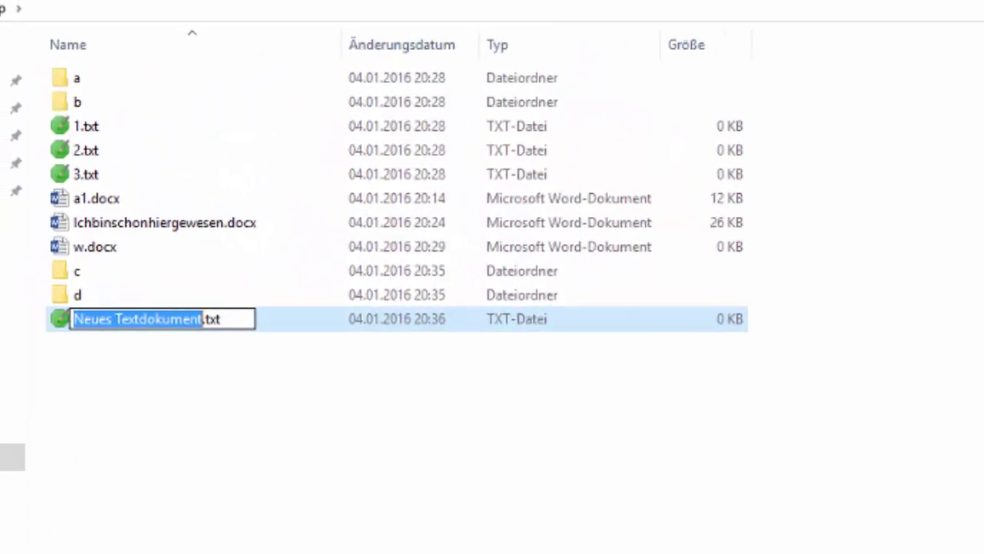
text(4)
key(Return)
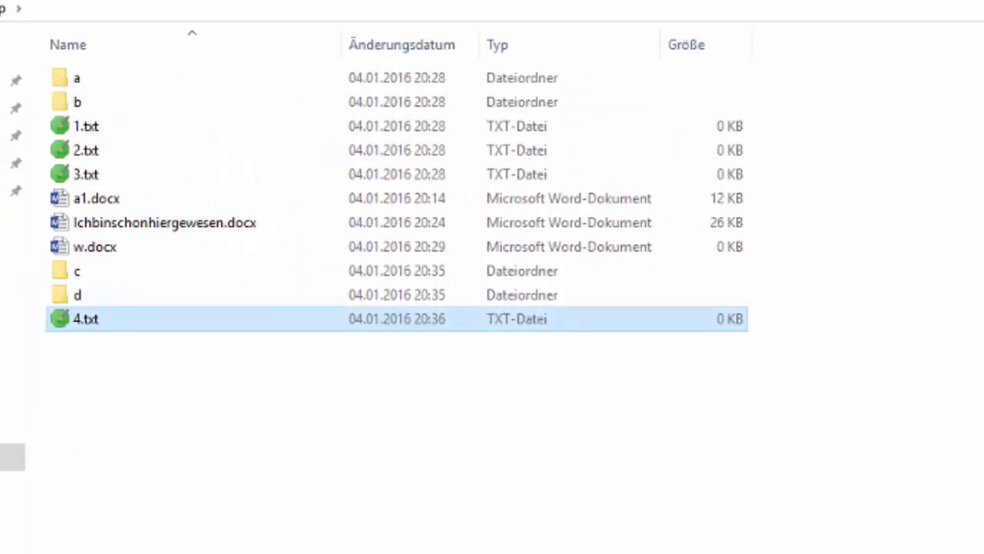
click(320, 542)
Copy the text file 4.txt into subfolder d, keeping the original, and return to the Digikomp folder
click(66, 326)
right_click(68, 332)
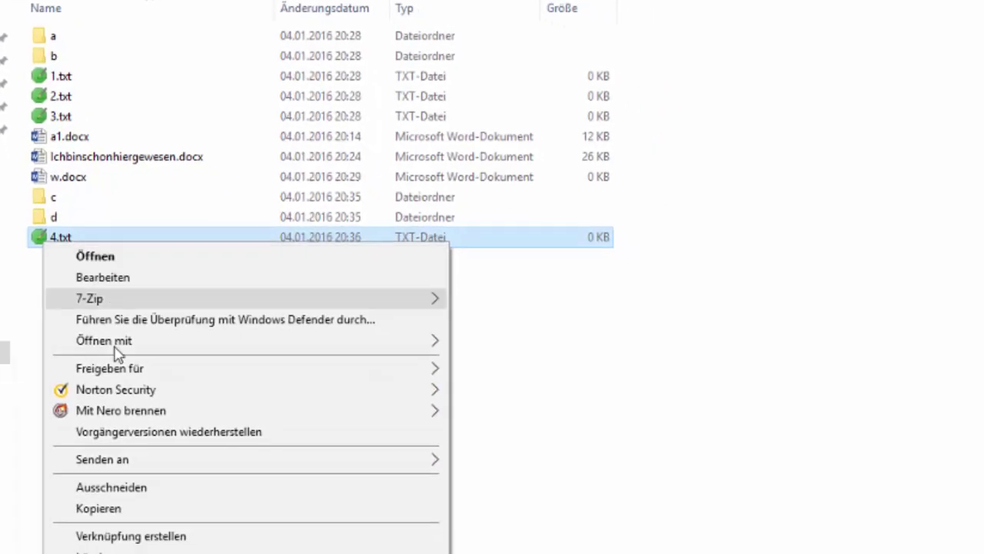
click(71, 441)
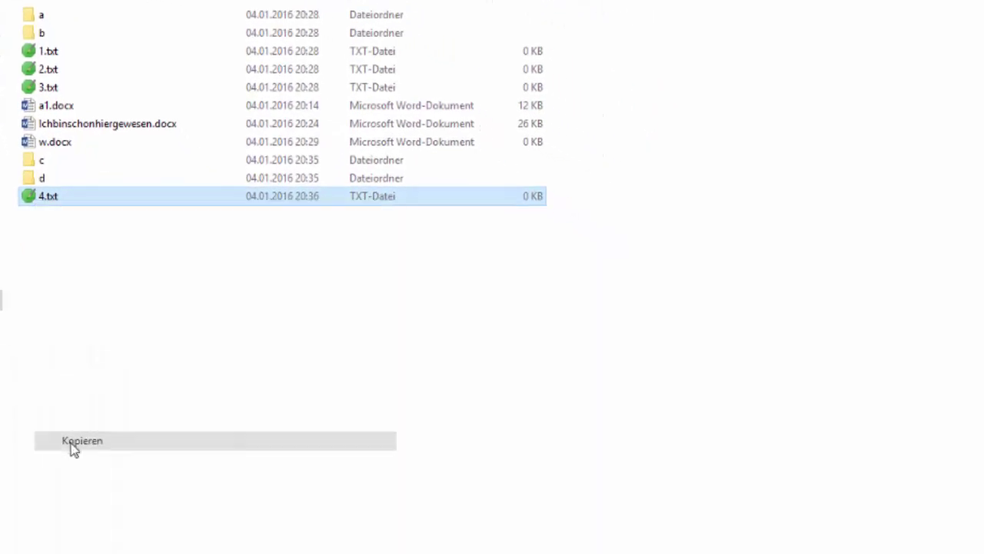
click(353, 342)
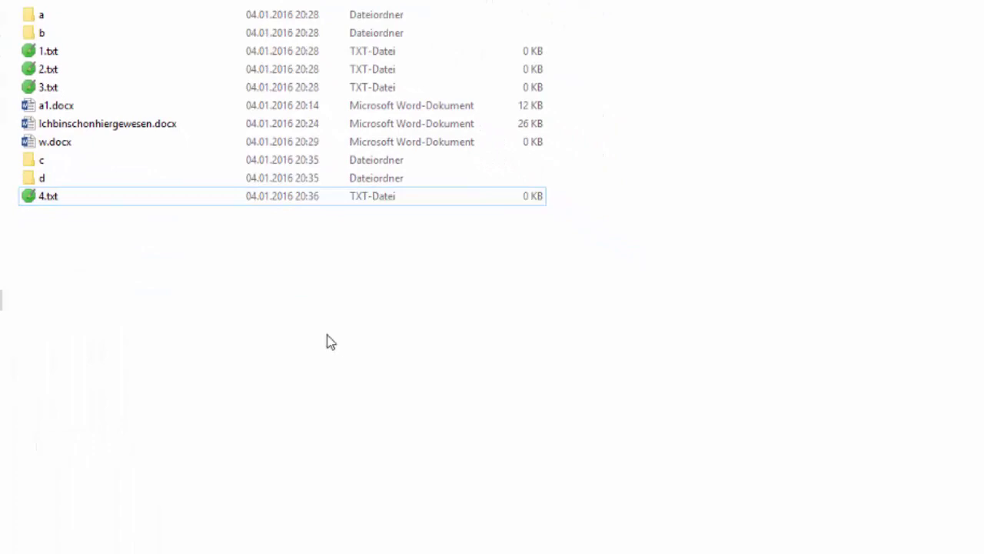
double_click(29, 182)
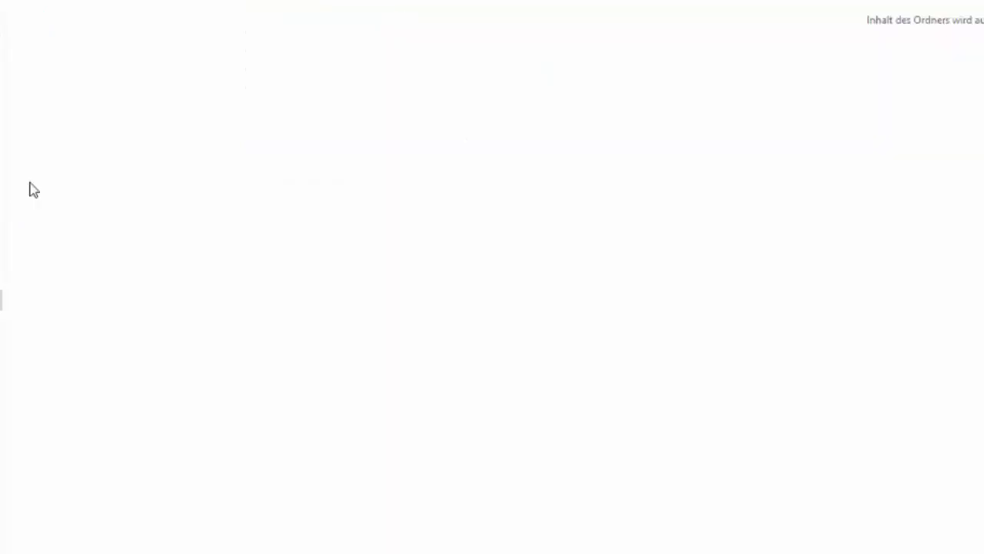
right_click(131, 183)
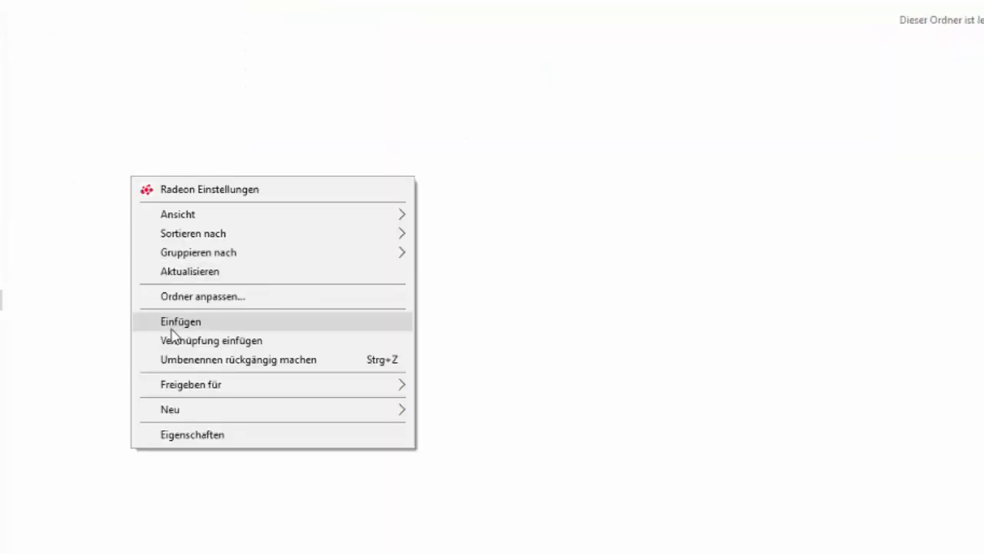
click(178, 323)
click(147, 176)
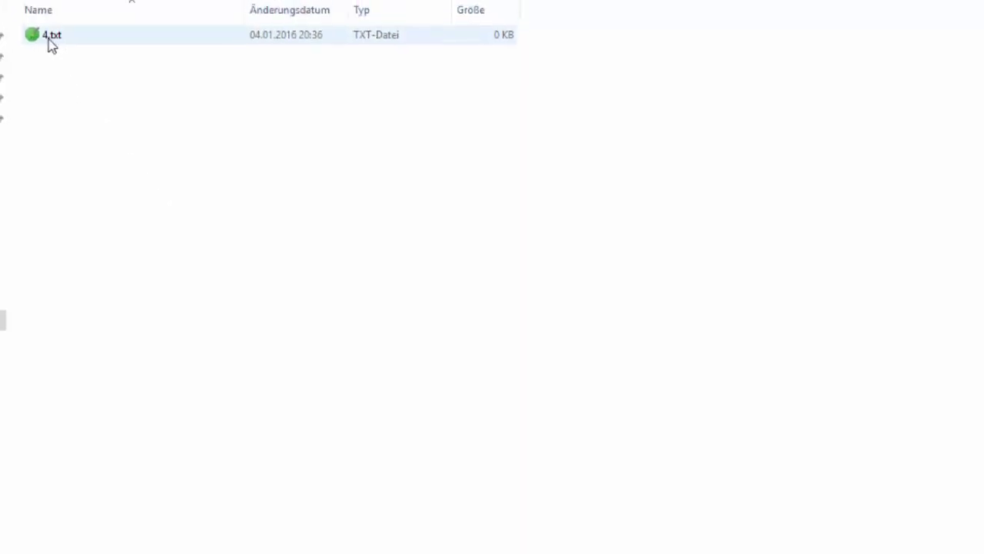
key(alt+Up)
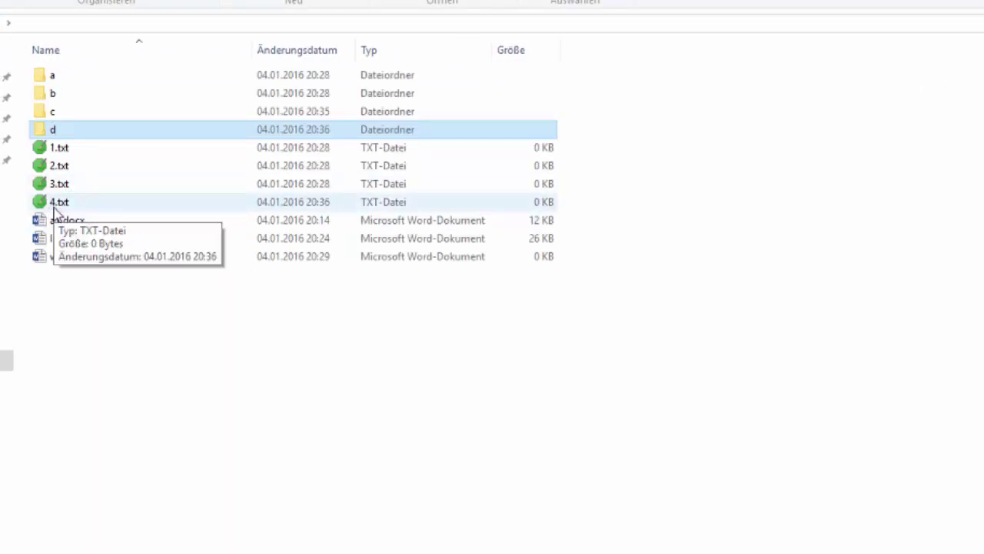
Move 1.txt into subfolder c by cutting and pasting it, and return to the Digikomp folder
click(60, 153)
right_click(60, 153)
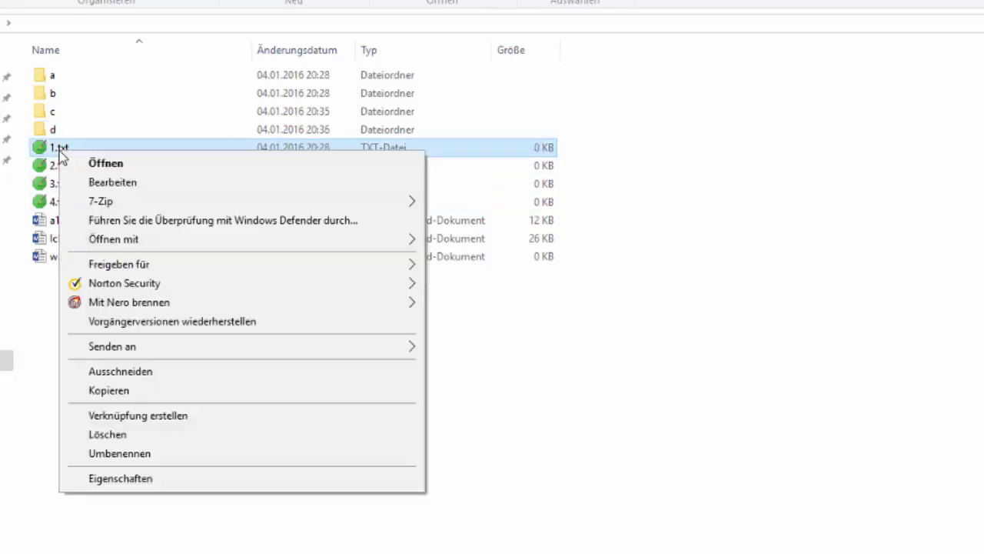
click(111, 371)
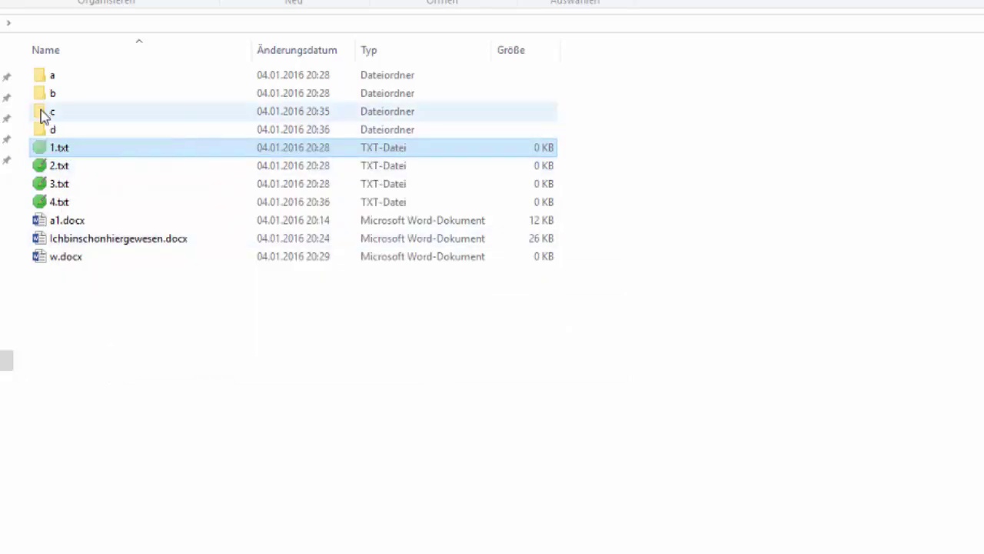
double_click(43, 114)
right_click(100, 163)
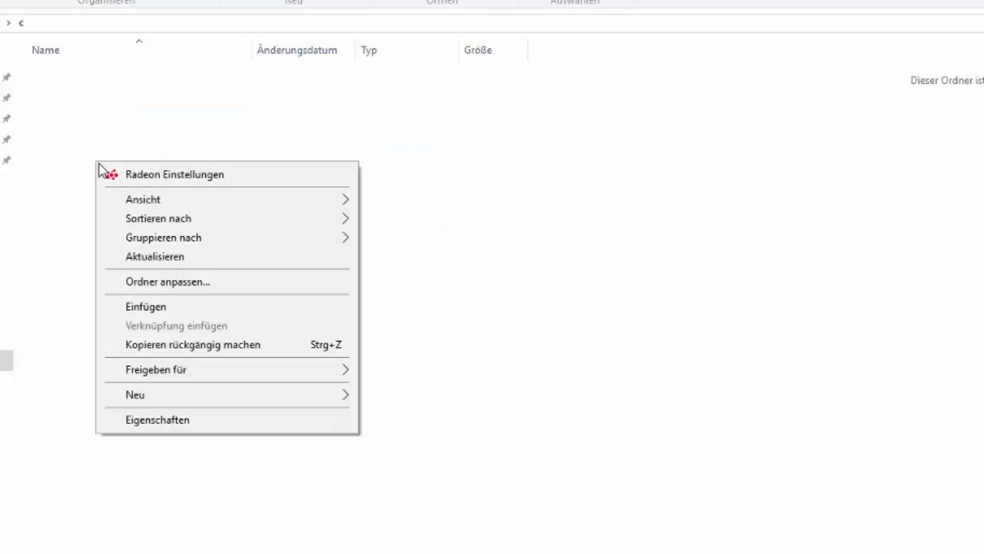
click(150, 311)
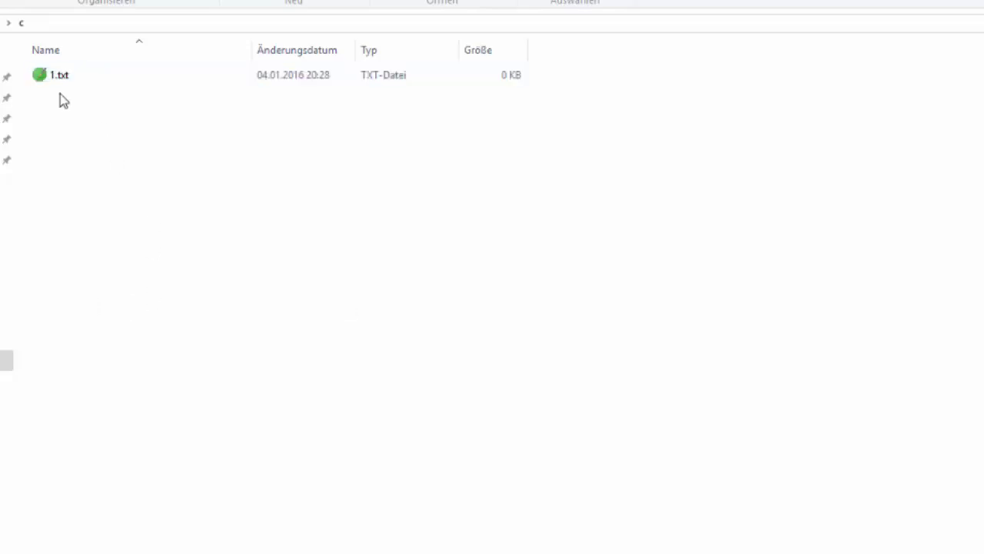
key(BackSpace)
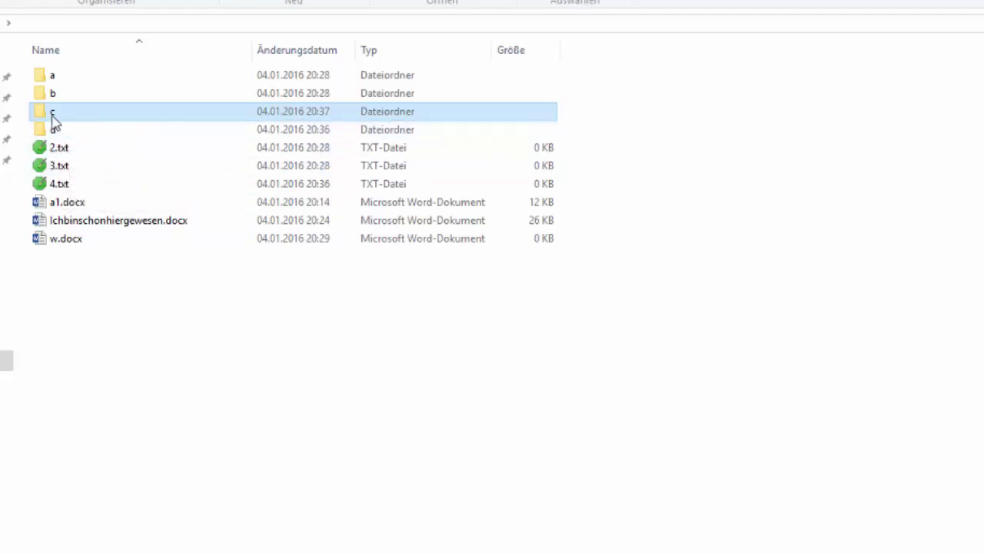
Move 2.txt directly onto subfolder b, check that folder's contents, and return to the Digikomp folder
click(60, 154)
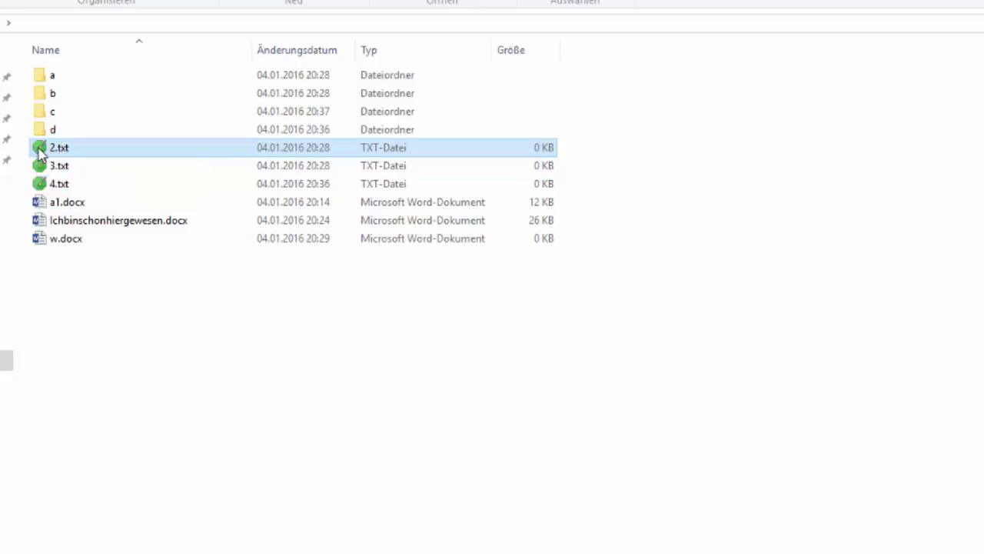
drag(40, 151, 54, 96)
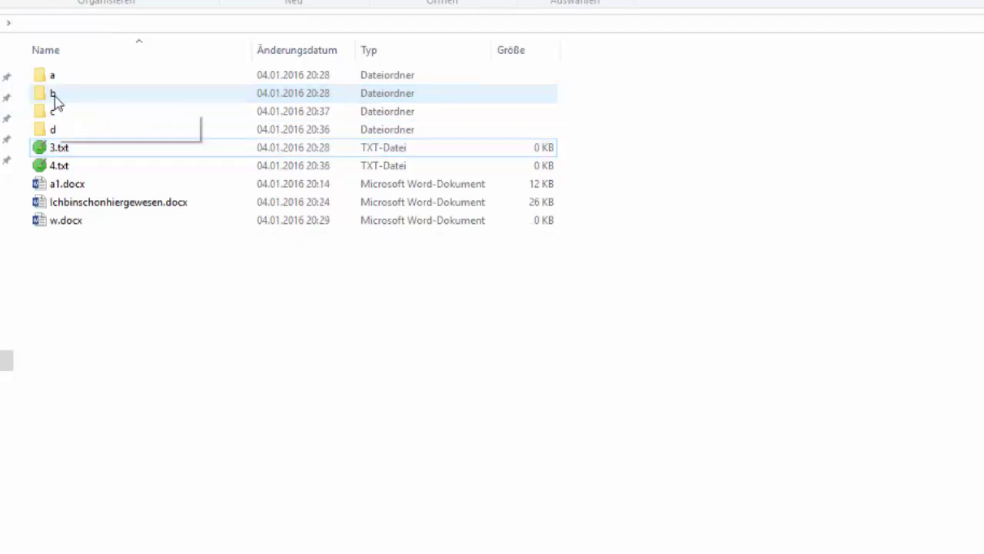
double_click(55, 96)
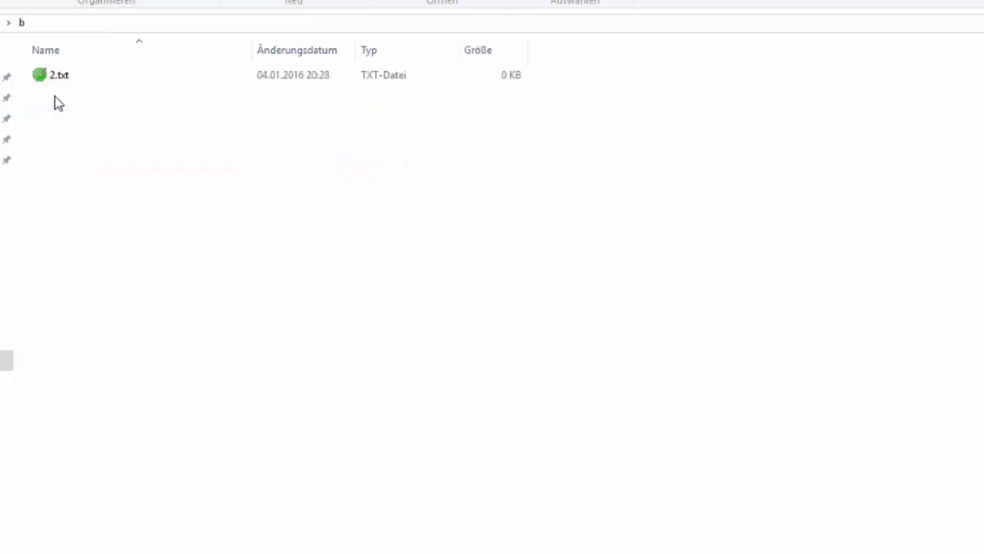
click(8, 22)
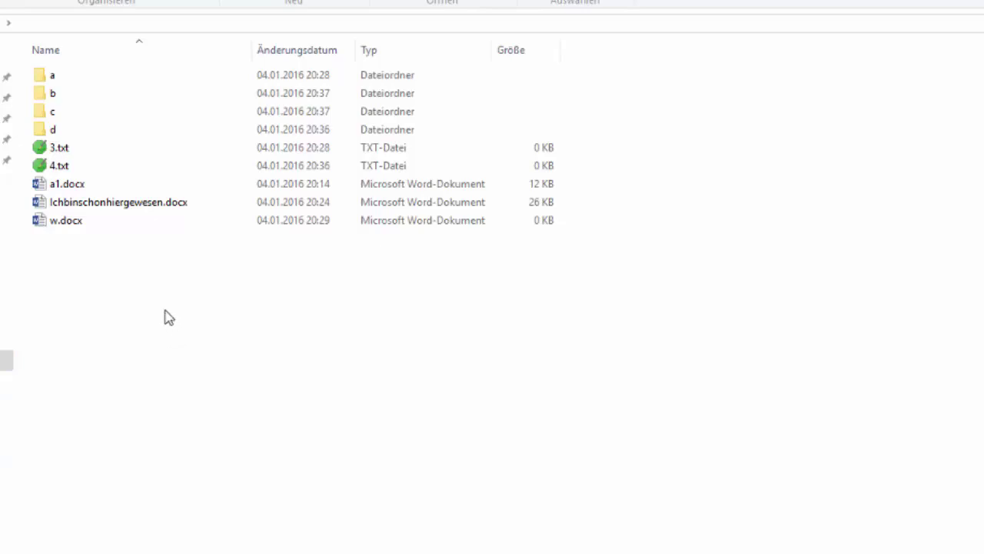
Copy the text file 4.txt from the Digikomp folder to the clipboard
click(63, 171)
right_click(63, 172)
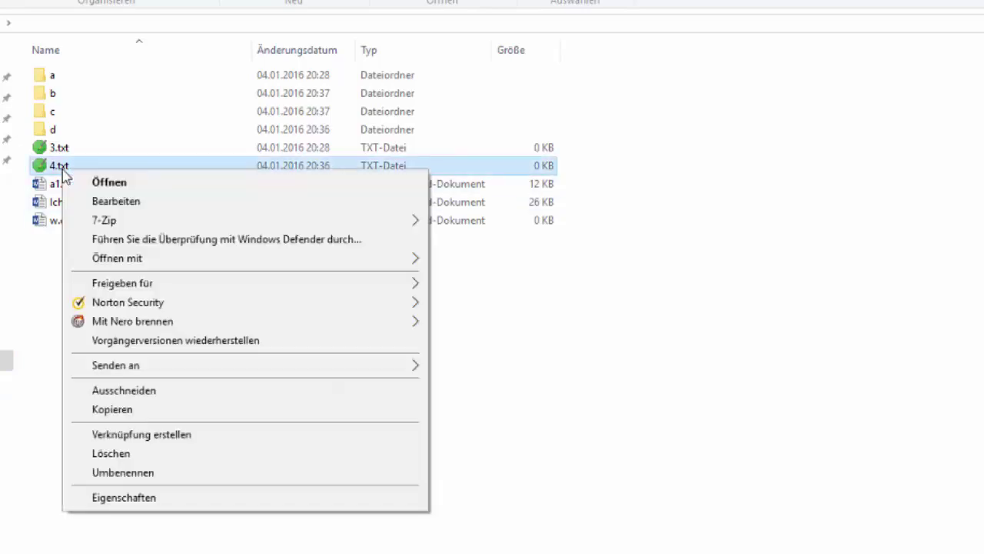
click(263, 419)
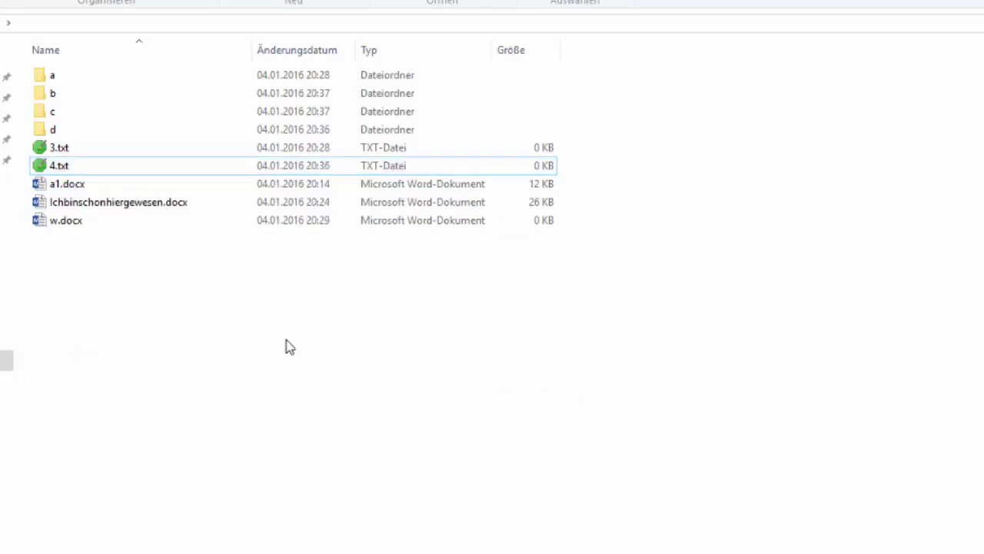